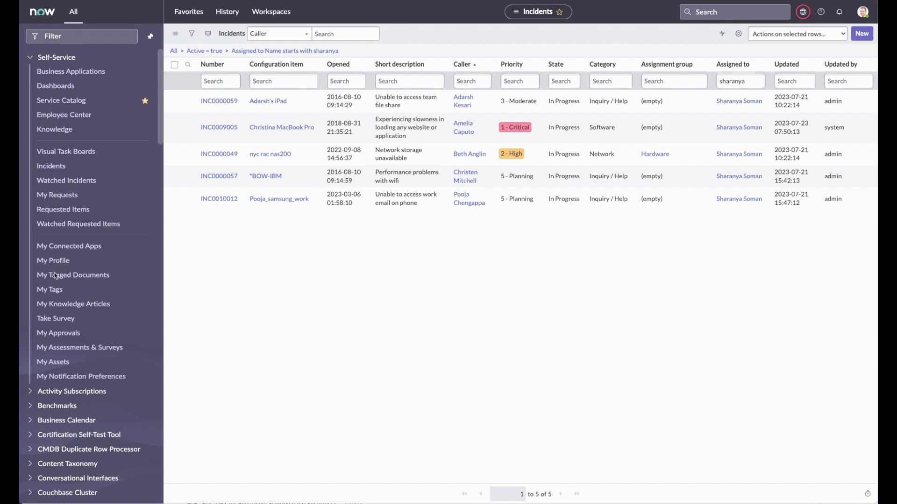
Step: Open incident INC0009005 about the slow MacBook Pro from the assigned incidents list
left_click(224, 125)
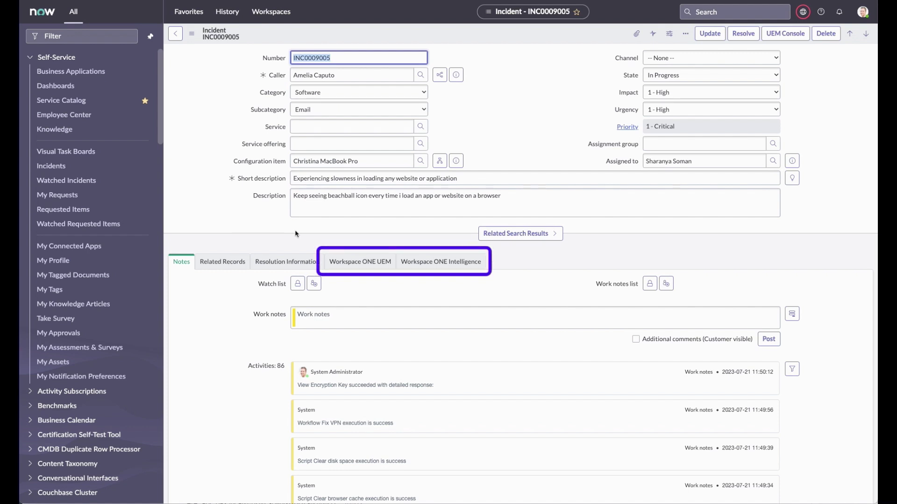
Step: Show the device's Workspace ONE Intelligence data and review its Neutral experience score and contributors
left_click(417, 263)
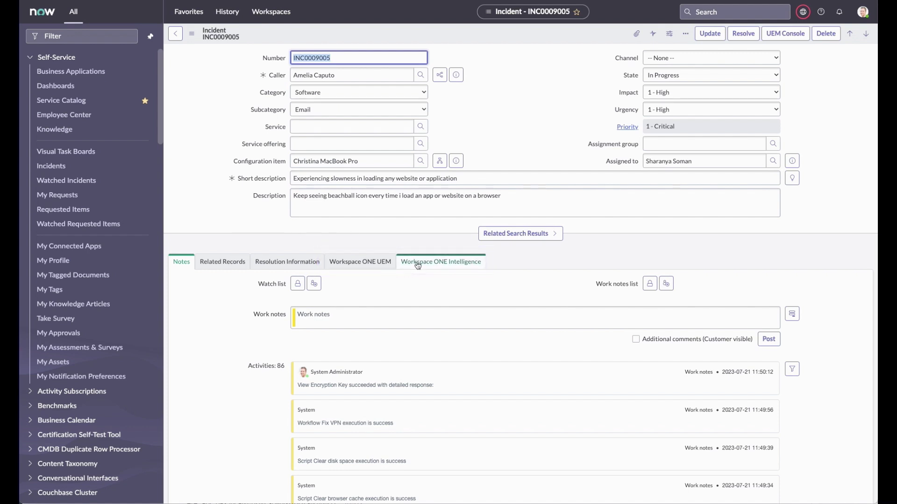
left_click(417, 263)
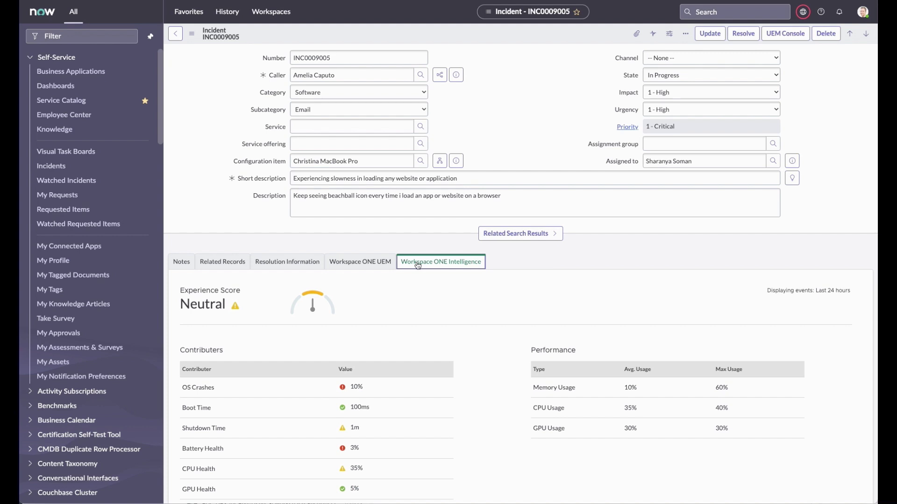
scroll(470, 372, "down", 4)
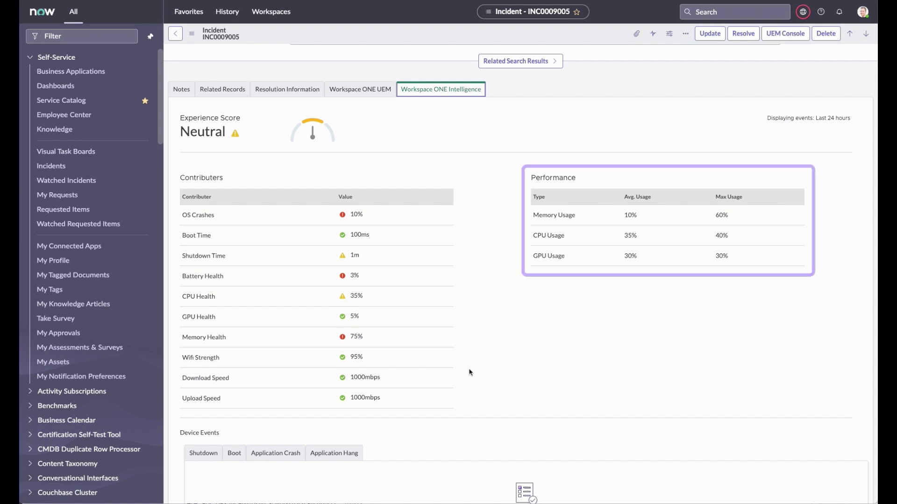
scroll(469, 372, "down", 5)
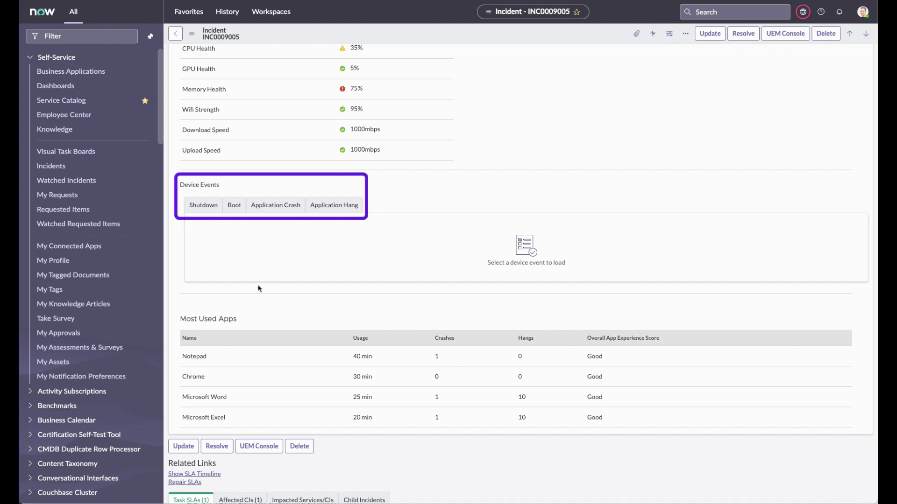
Step: Load the device's Shutdown events under Device Events
left_click(204, 214)
left_click(204, 208)
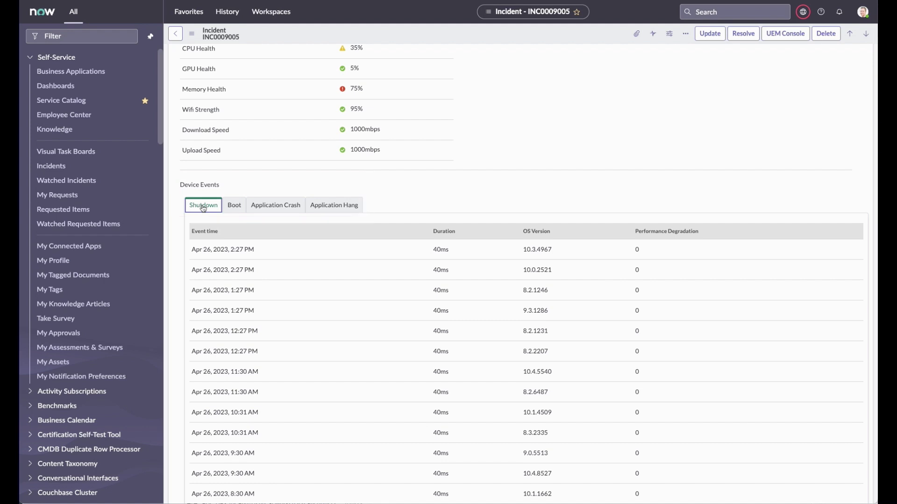
scroll(380, 196, "up", 5)
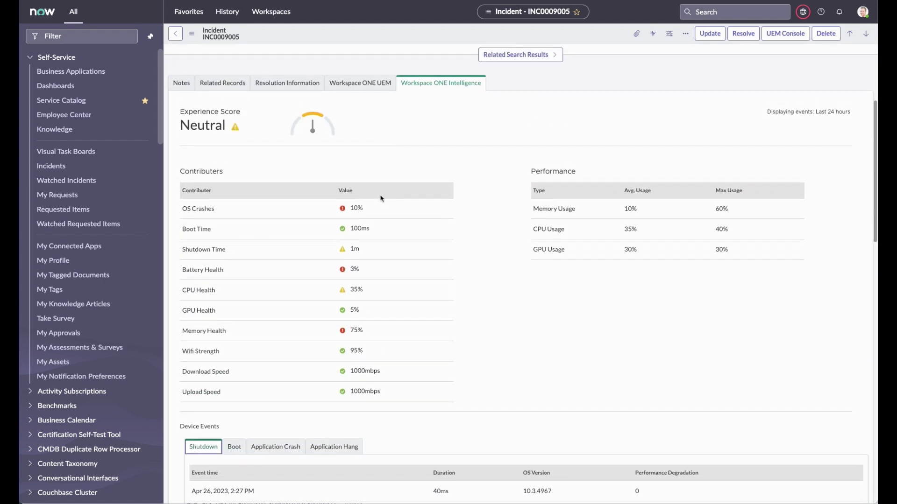
Step: Show the device's Workspace ONE UEM details and review its installed profiles and applications
left_click(354, 88)
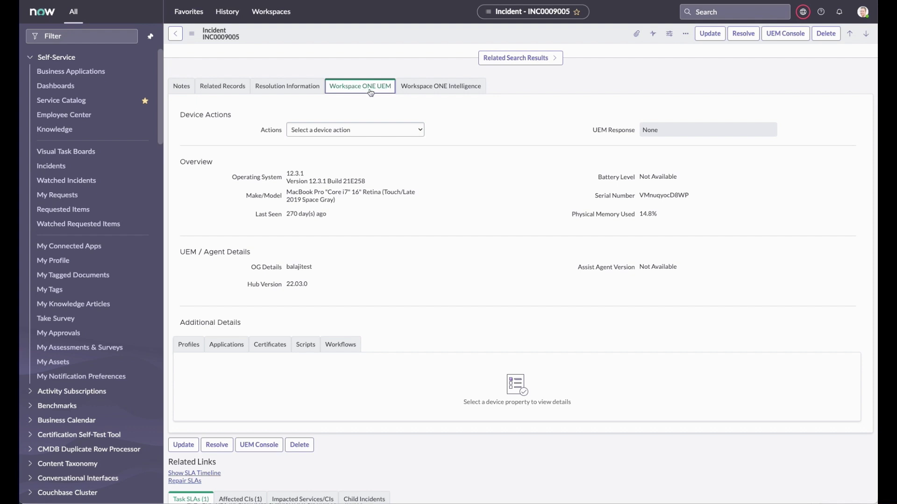
left_click(189, 350)
left_click(188, 345)
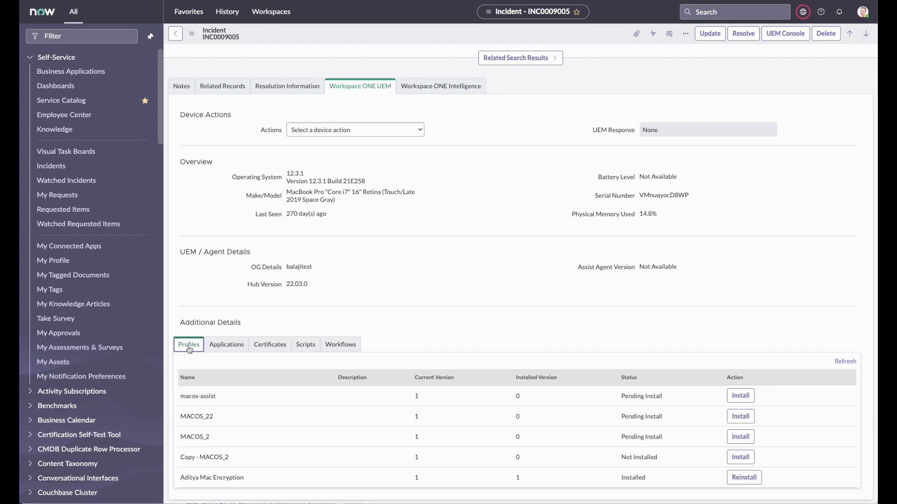
left_click(218, 346)
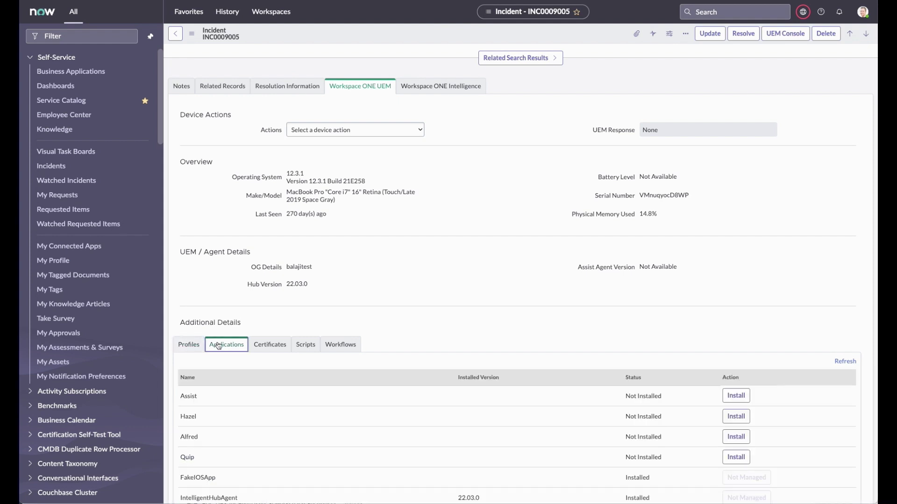
scroll(231, 395, "down", 4)
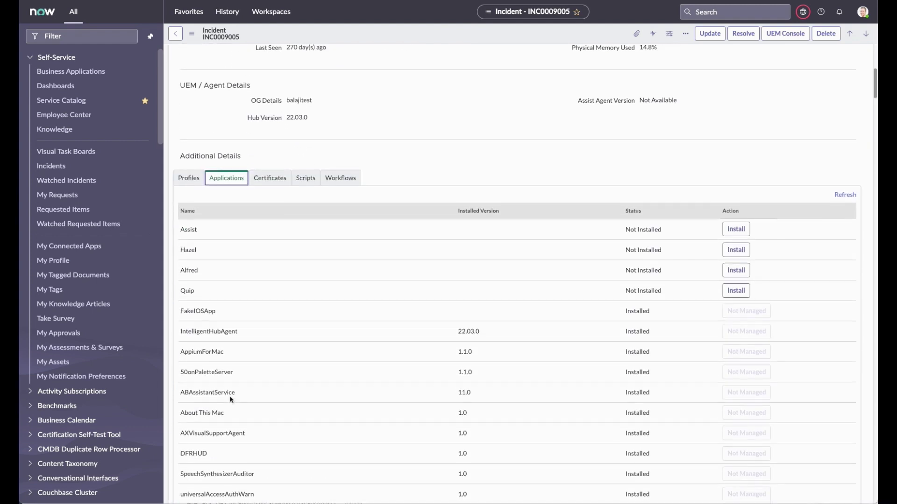
Step: Review certificates and scripts, then run the Fix VPN workflow (Reset VPN settings in OSX)
left_click(273, 175)
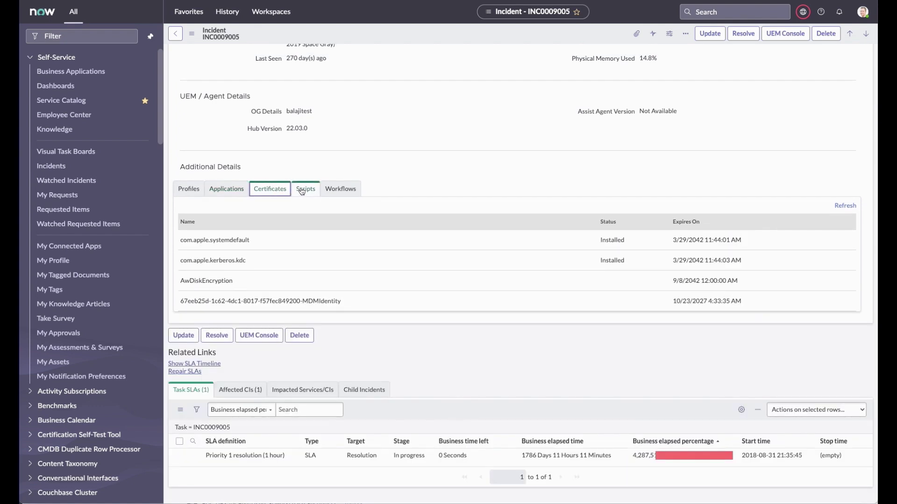
left_click(302, 189)
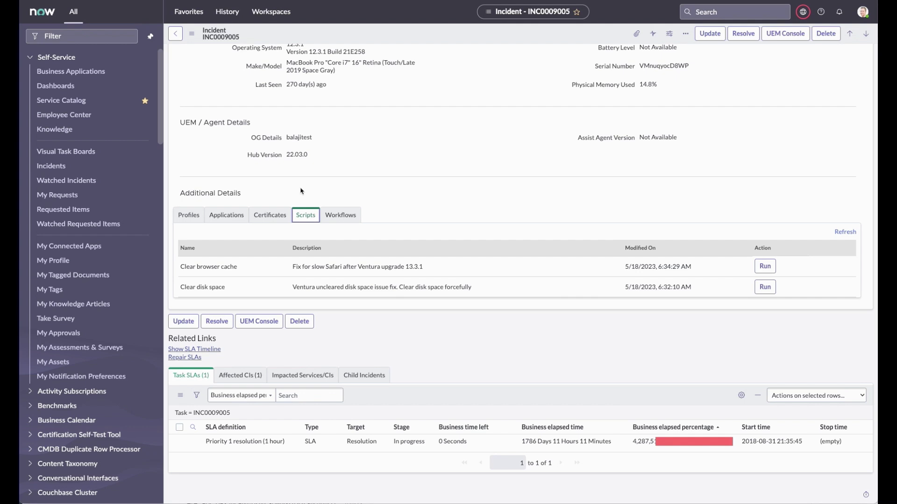
left_click(341, 215)
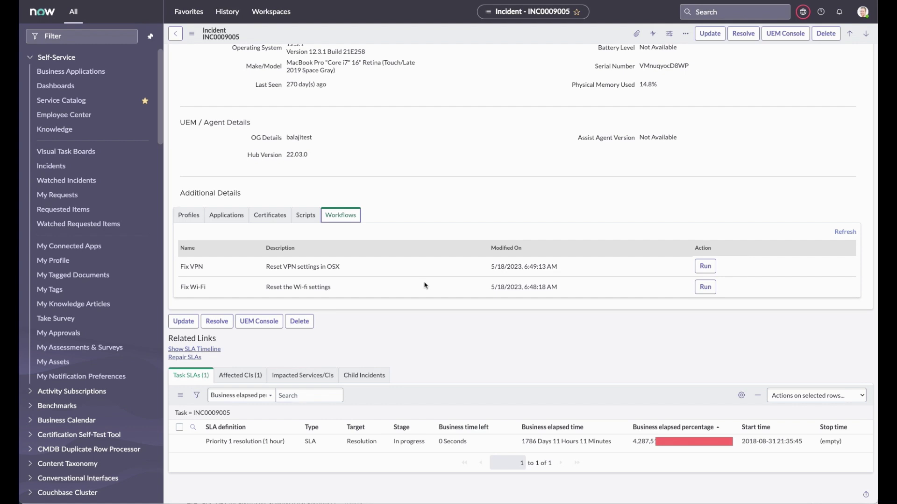
left_click(703, 269)
scroll(461, 208, "up", 3)
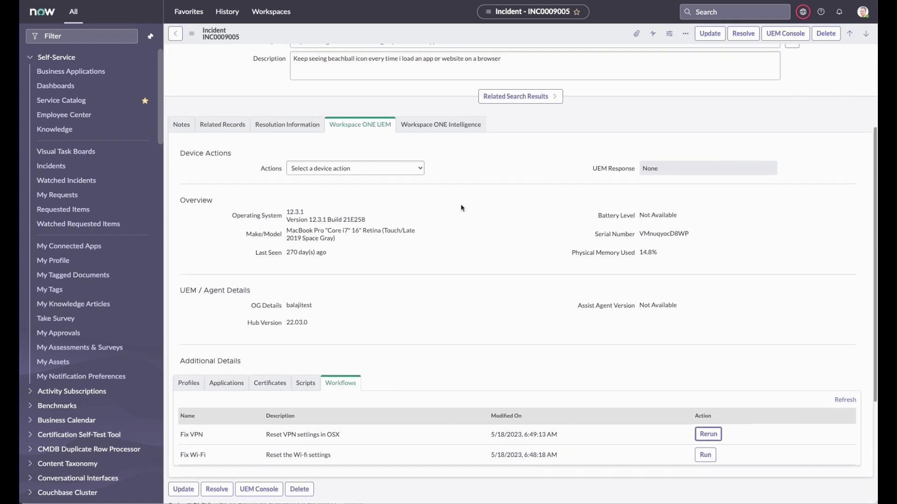
Step: Request device logs and fetch the encryption recovery key for the MacBook
left_click(422, 173)
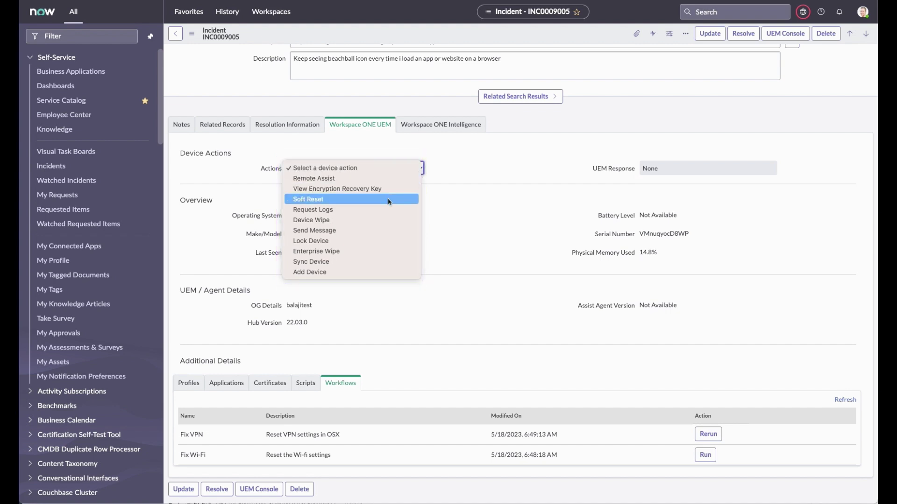
left_click(391, 210)
left_click(443, 307)
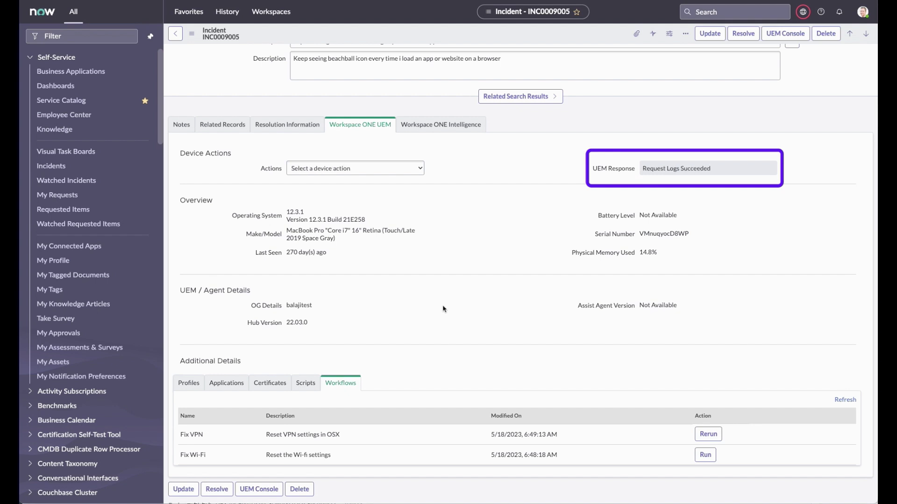
left_click(420, 168)
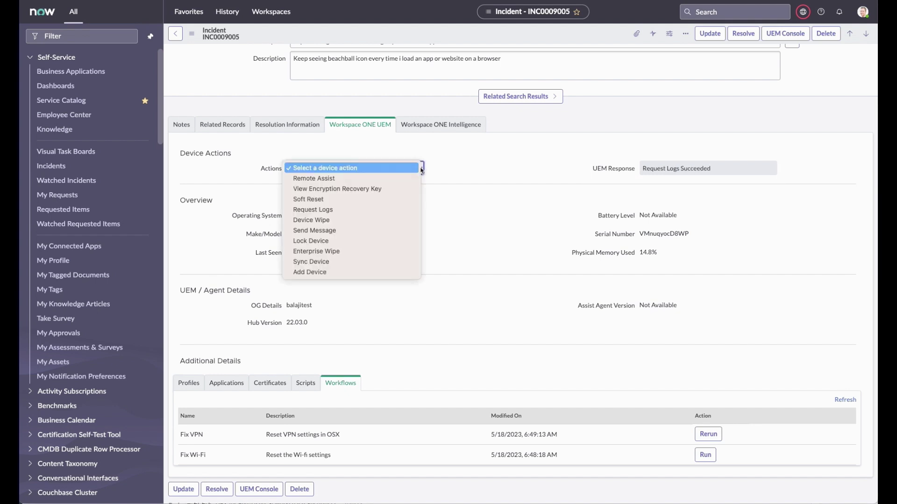
left_click(337, 188)
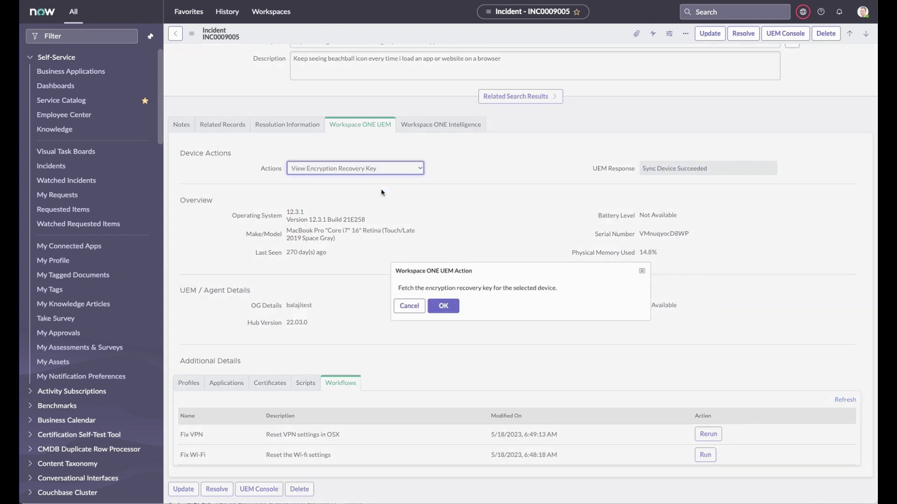
left_click(443, 307)
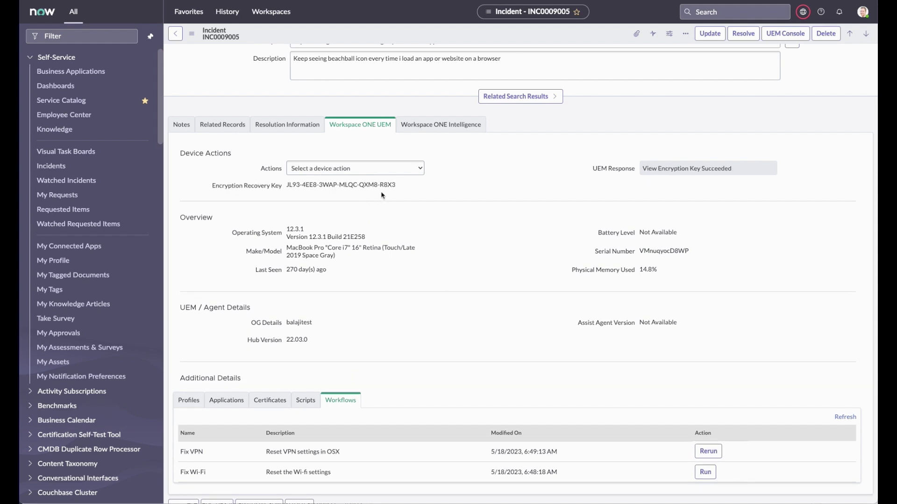
Step: Launch a Remote Assist session to the MacBook in Screen Share mode
left_click(422, 168)
left_click(328, 180)
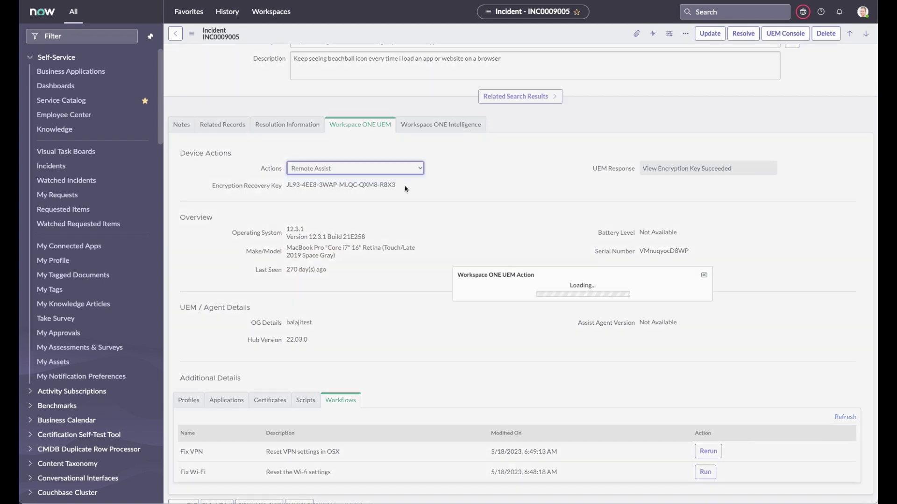
left_click(485, 304)
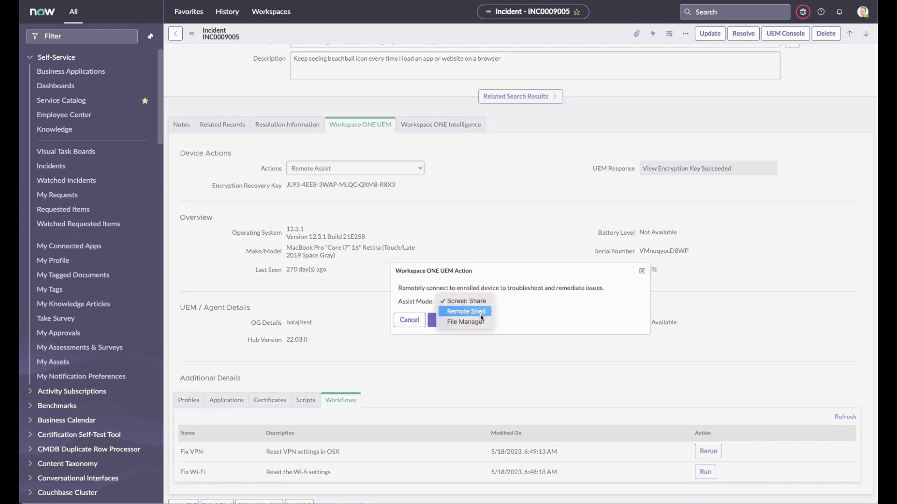
left_click(441, 321)
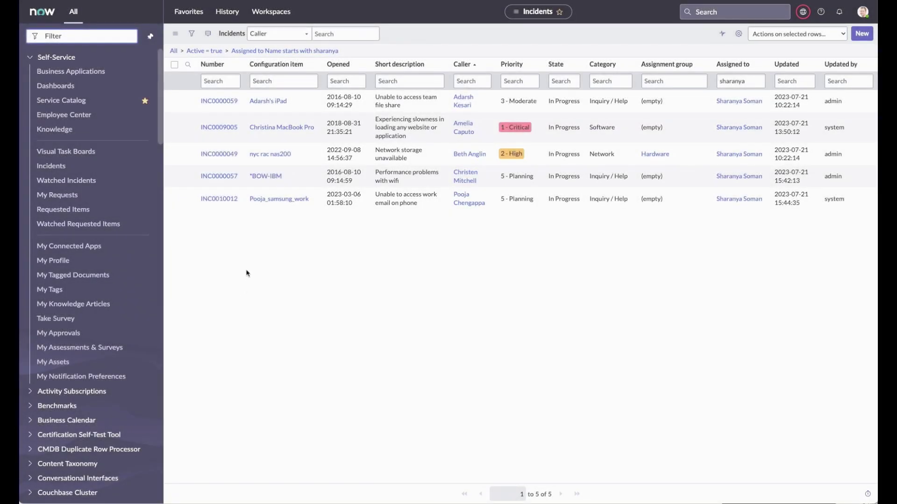
Step: Open incident INC0010012 and install the pending Passcode profile on the Samsung phone
left_click(228, 201)
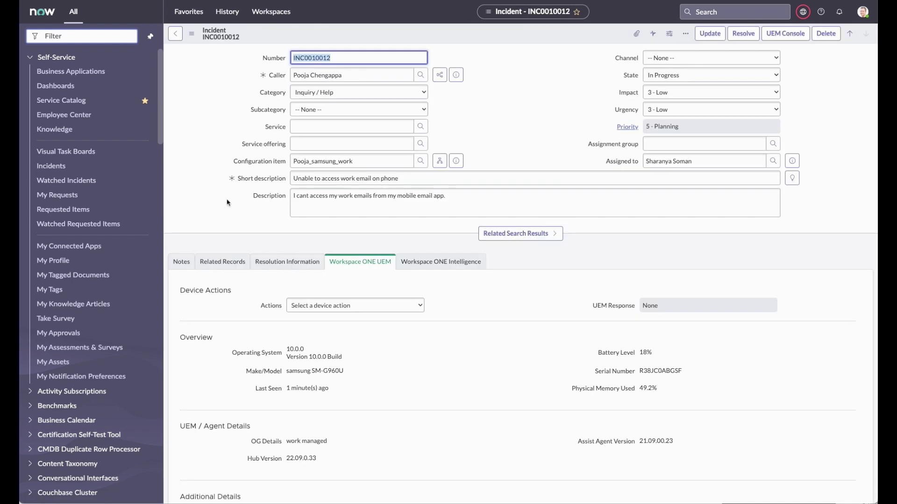
scroll(400, 369, "down", 2)
scroll(399, 368, "down", 1)
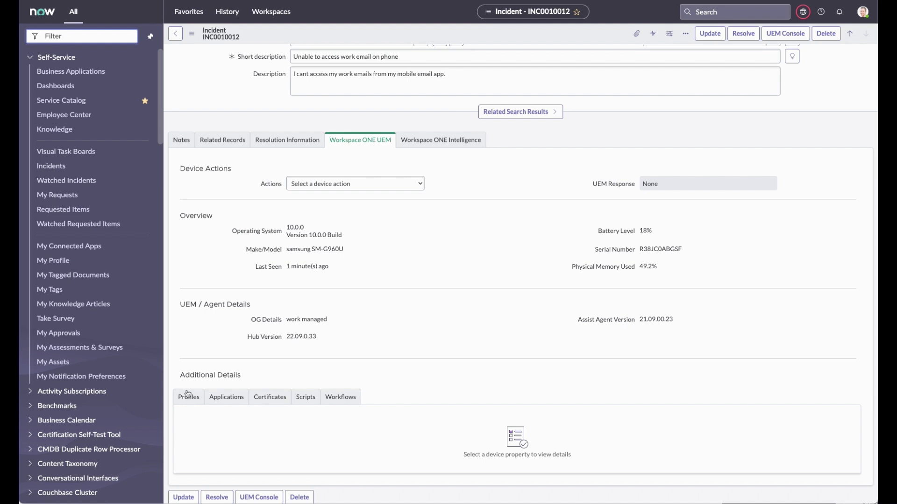
left_click(188, 398)
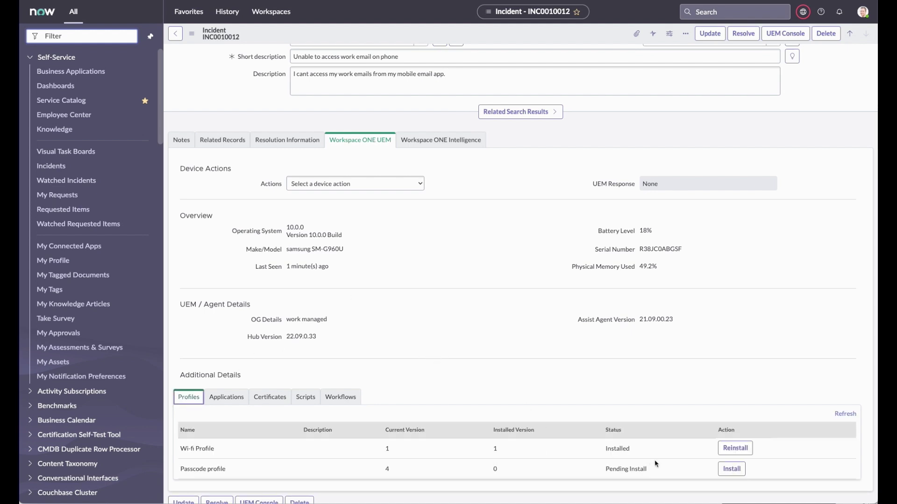
left_click(732, 470)
scroll(602, 372, "down", 1)
Step: Review the phone's applications and request its device logs
left_click(226, 372)
scroll(520, 362, "down", 4)
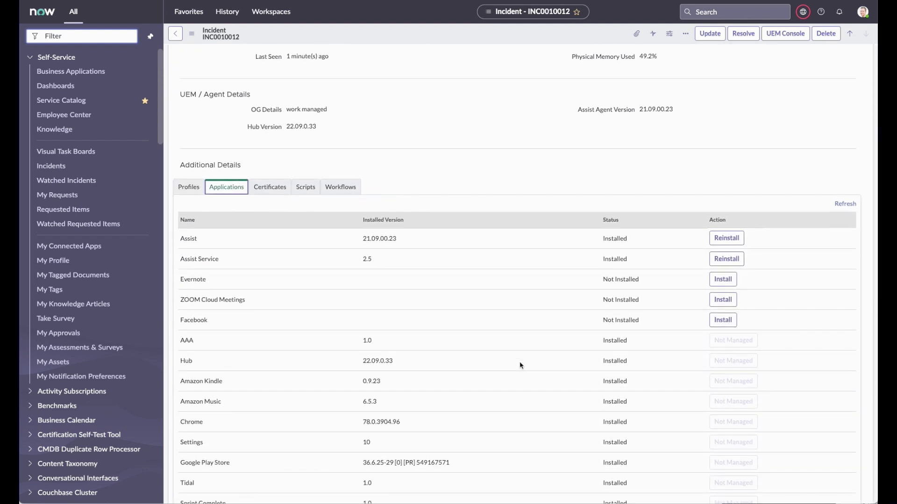
scroll(519, 362, "up", 4)
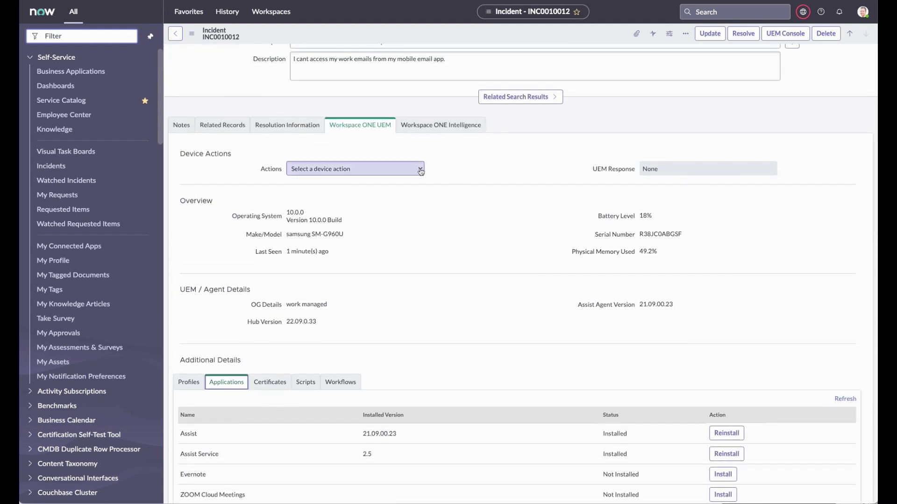
left_click(421, 171)
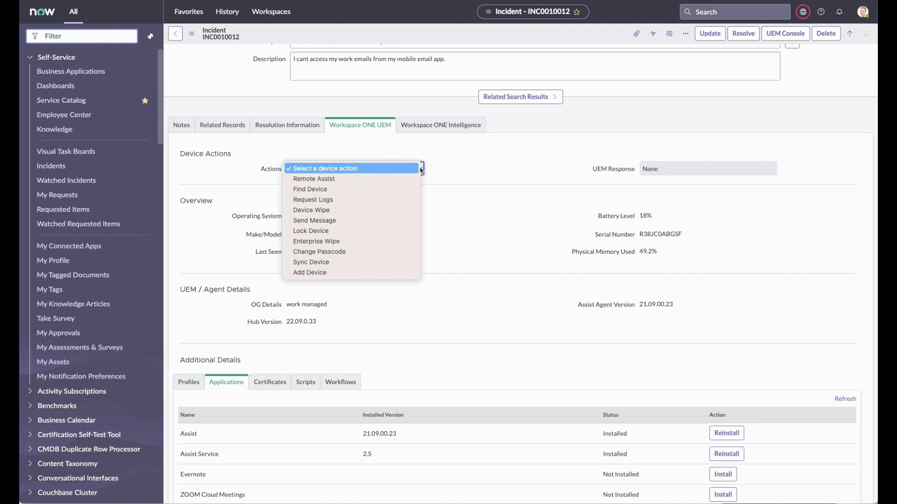
left_click(326, 201)
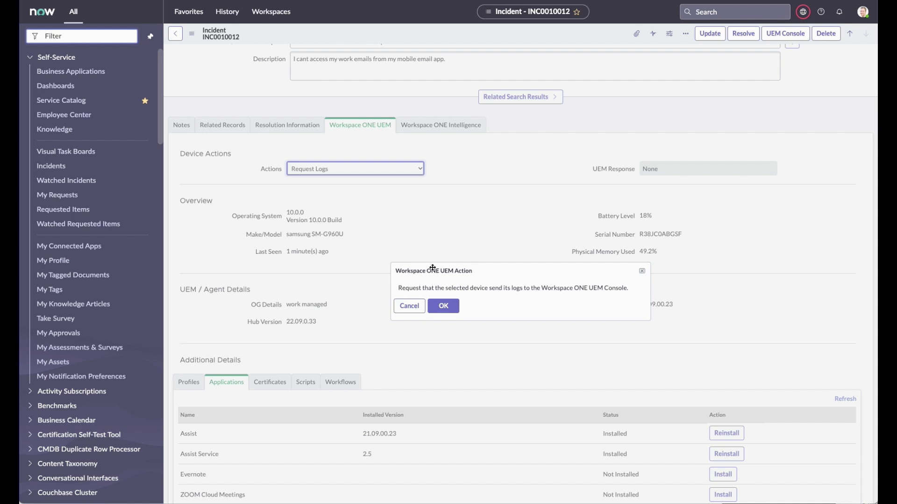
left_click(443, 306)
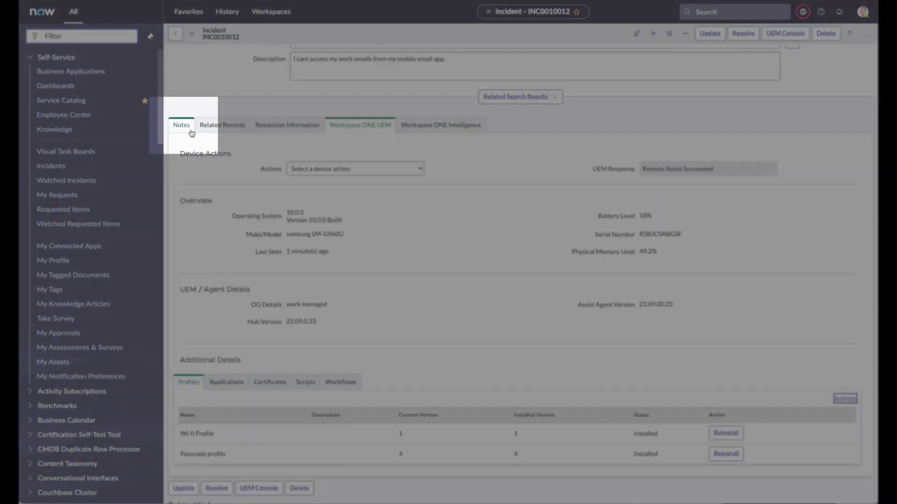
Step: Read the Activities work notes, then return to the UEM details and open the device actions list
left_click(191, 133)
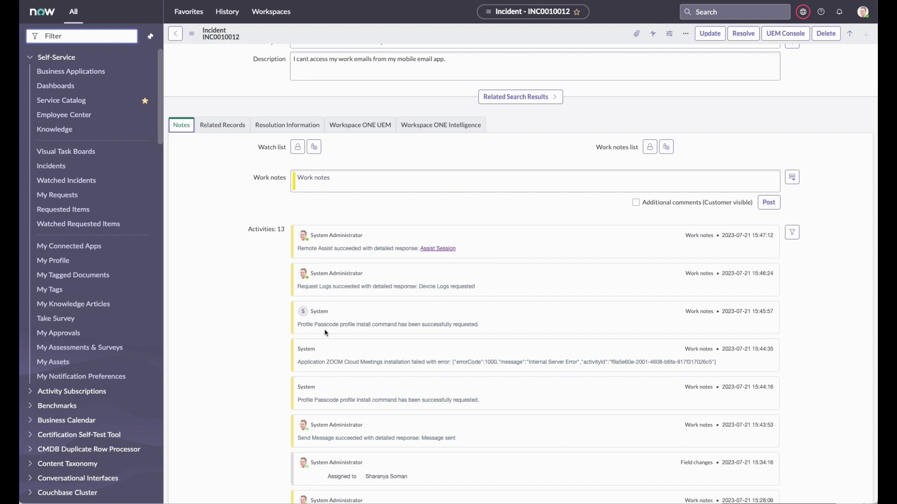
left_click(357, 125)
left_click(421, 171)
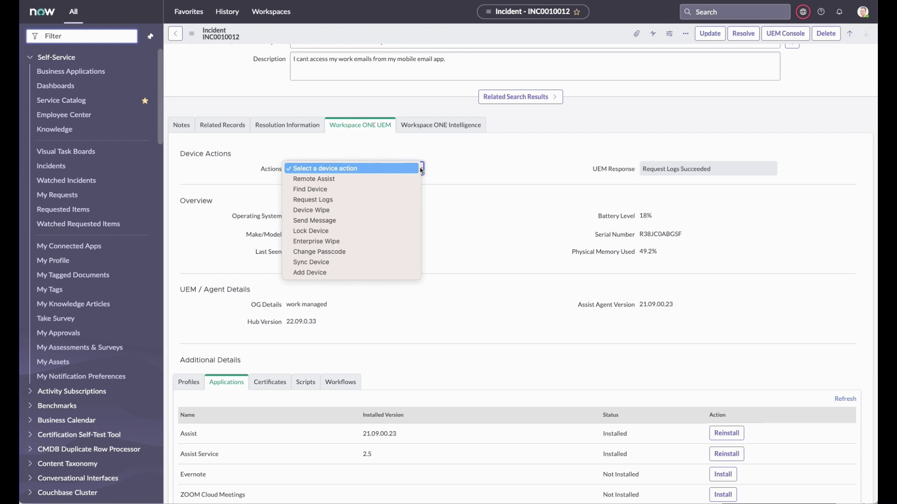
Step: Start a Remote Assist session to the Samsung Galaxy S9 in Screen Share mode
left_click(332, 179)
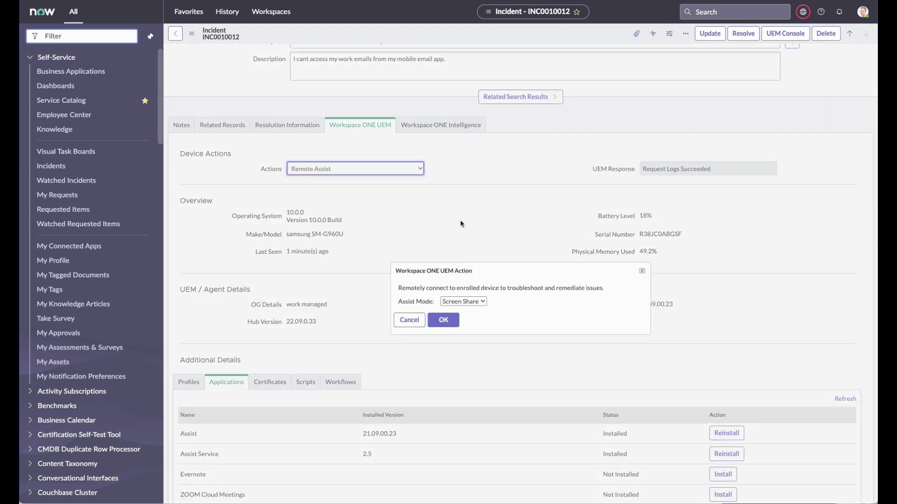
left_click(482, 302)
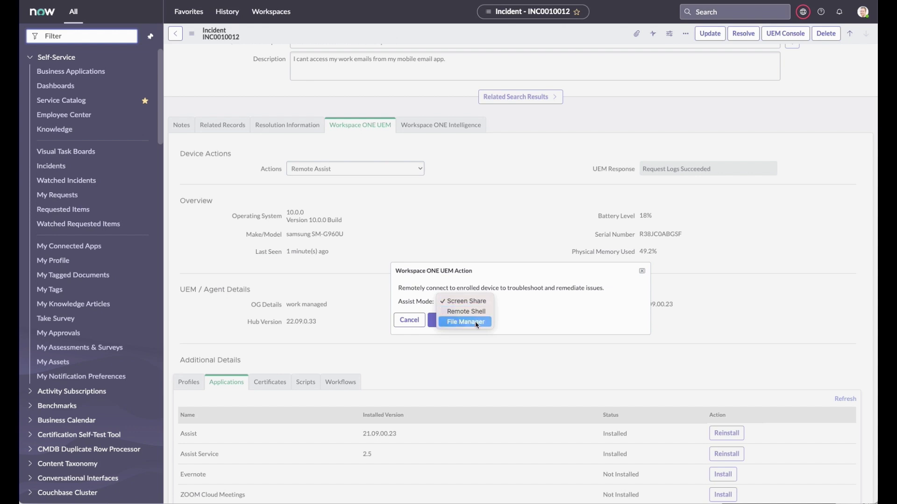
left_click(472, 305)
left_click(435, 325)
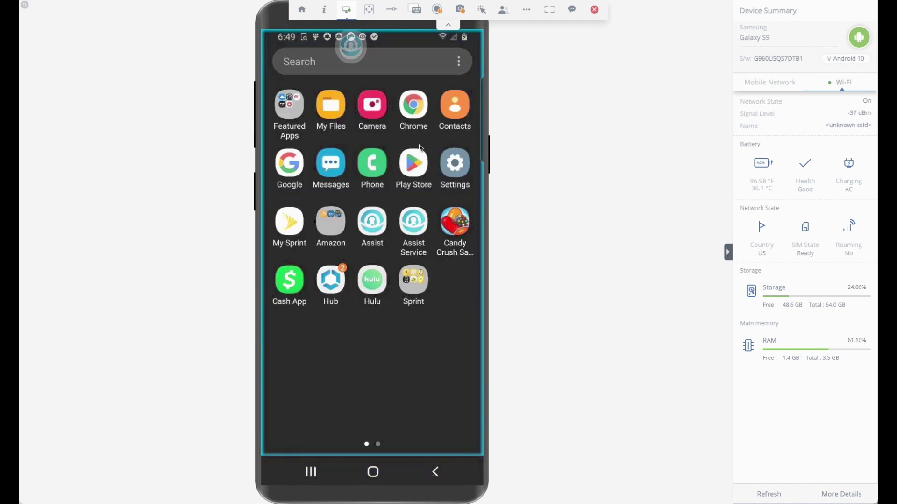
Step: Open Settings on the remote phone, return it to the home screen, and close the session
left_click(455, 163)
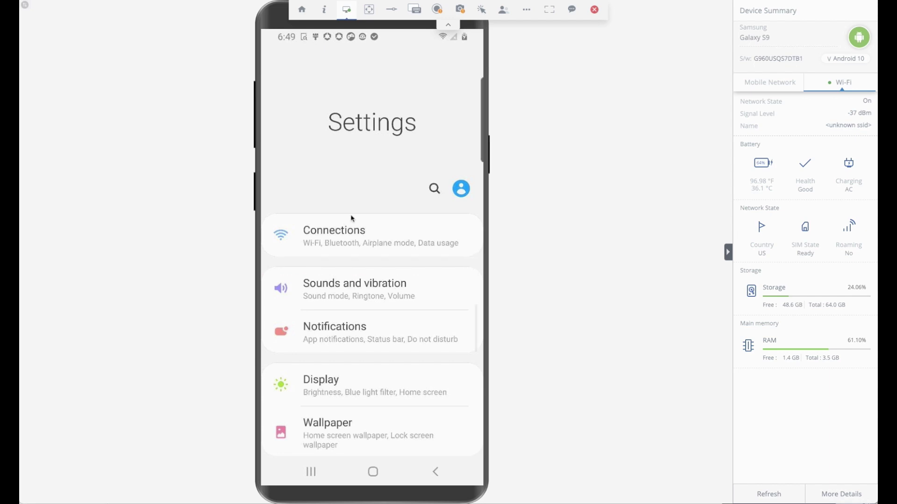
left_click(373, 473)
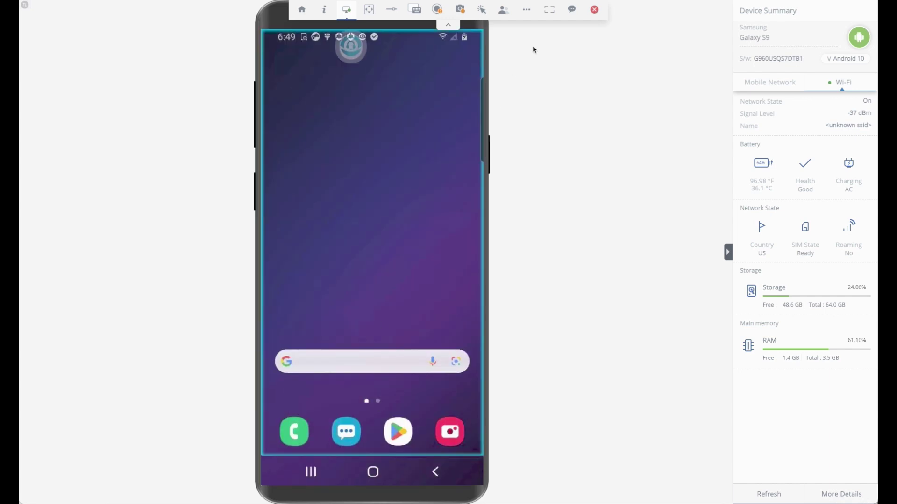
left_click(594, 10)
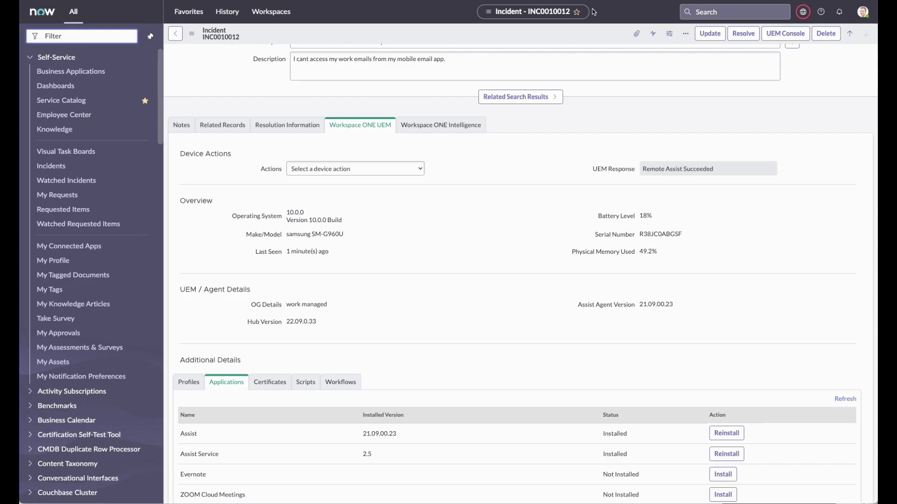